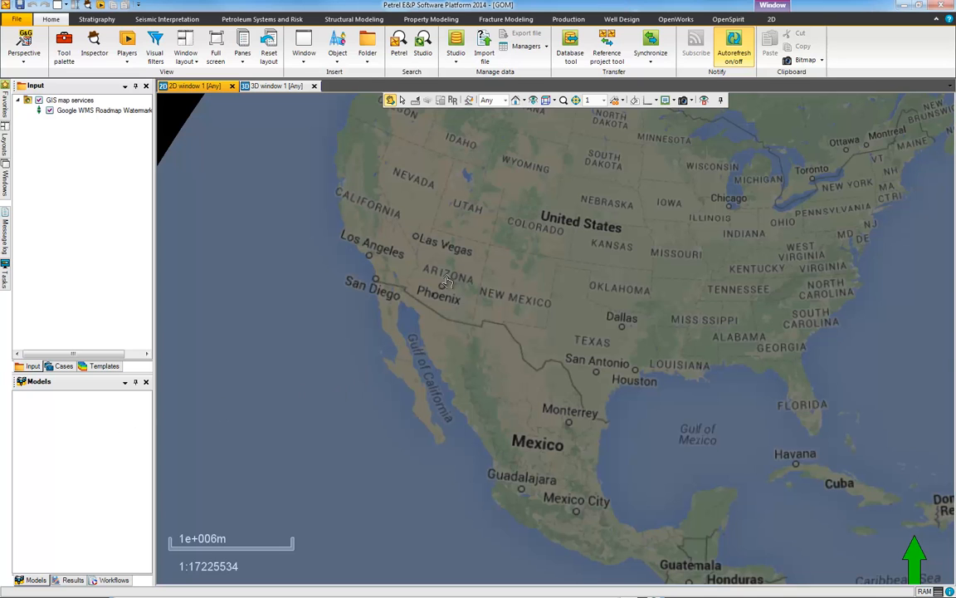
{"action": "scroll", "coordinate": [398, 332], "scroll_direction": "up", "scroll_amount": 2}
{"action": "scroll", "coordinate": [423, 316], "scroll_direction": "down", "scroll_amount": 3}
{"action": "scroll", "coordinate": [448, 293], "scroll_direction": "up", "scroll_amount": 2}
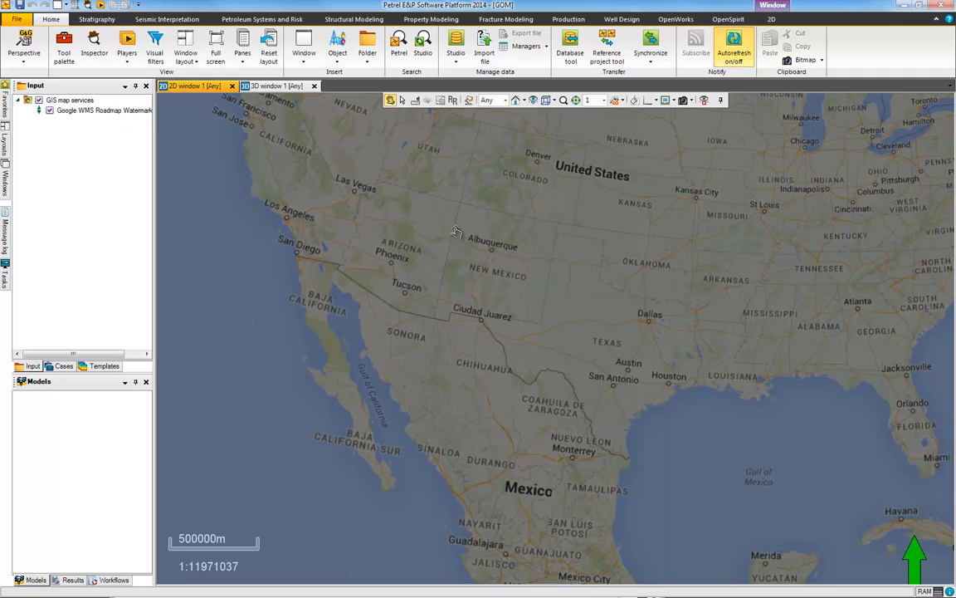
{"action": "scroll", "coordinate": [469, 224], "scroll_direction": "up", "scroll_amount": 1}
{"action": "scroll", "coordinate": [518, 235], "scroll_direction": "down", "scroll_amount": 2}
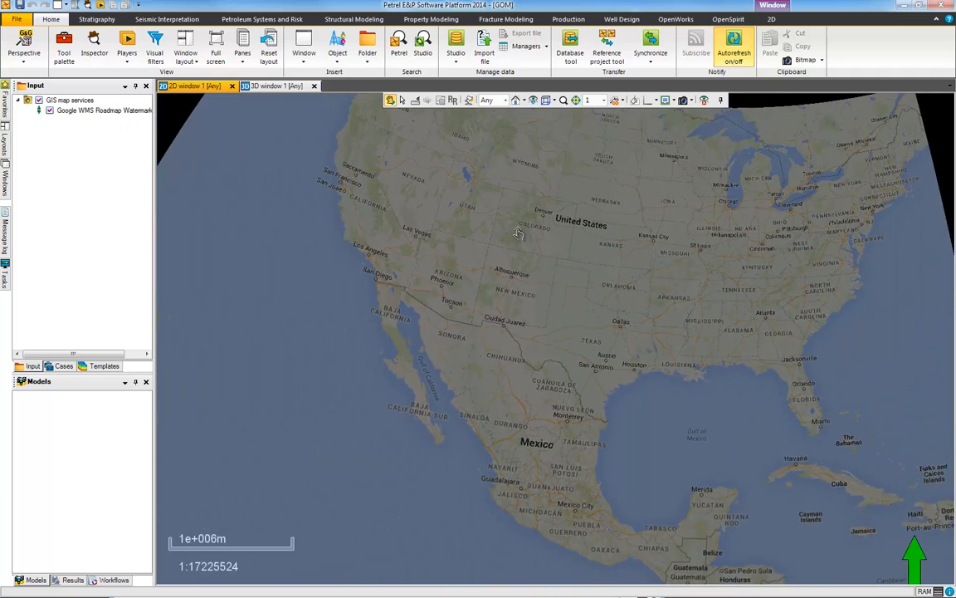
{"action": "scroll", "coordinate": [518, 236], "scroll_direction": "up", "scroll_amount": 1}
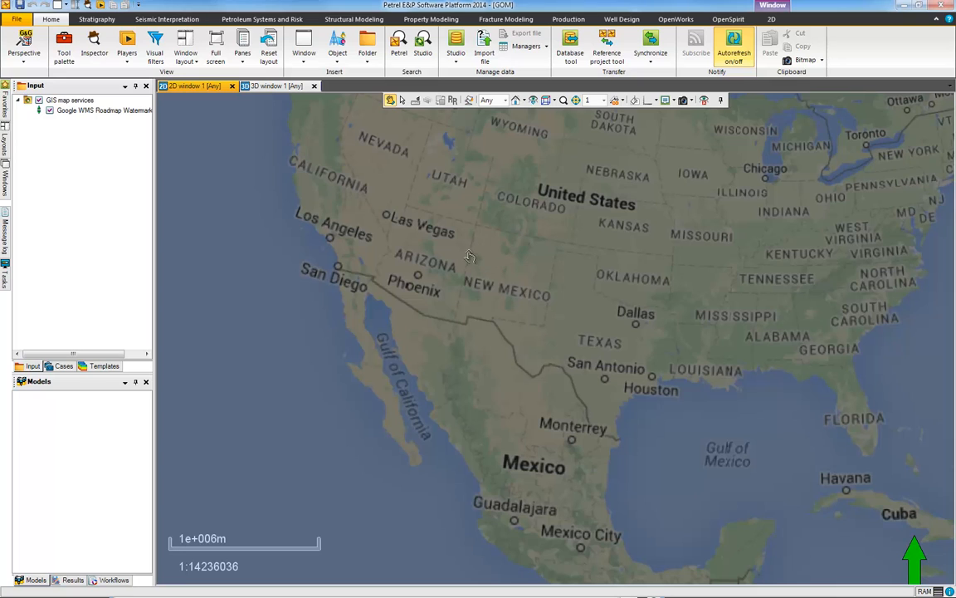
Step: Open the Studio search, show the available indexes and inspect the data types found in the GeoFrame project
{"action": "left_click", "coordinate": [425, 45]}
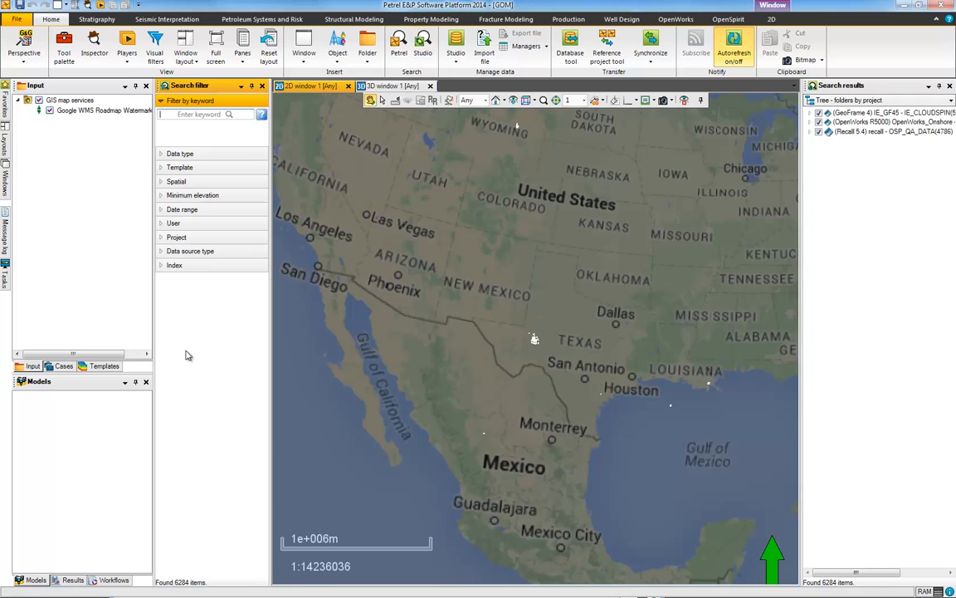
{"action": "left_click", "coordinate": [175, 265]}
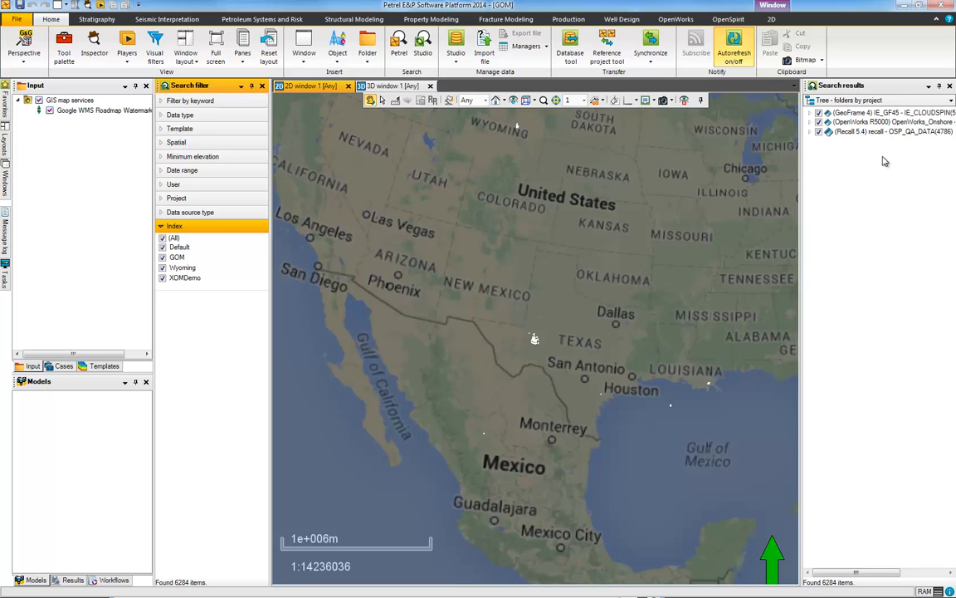
{"action": "mouse_move", "coordinate": [879, 147]}
{"action": "left_click", "coordinate": [809, 113]}
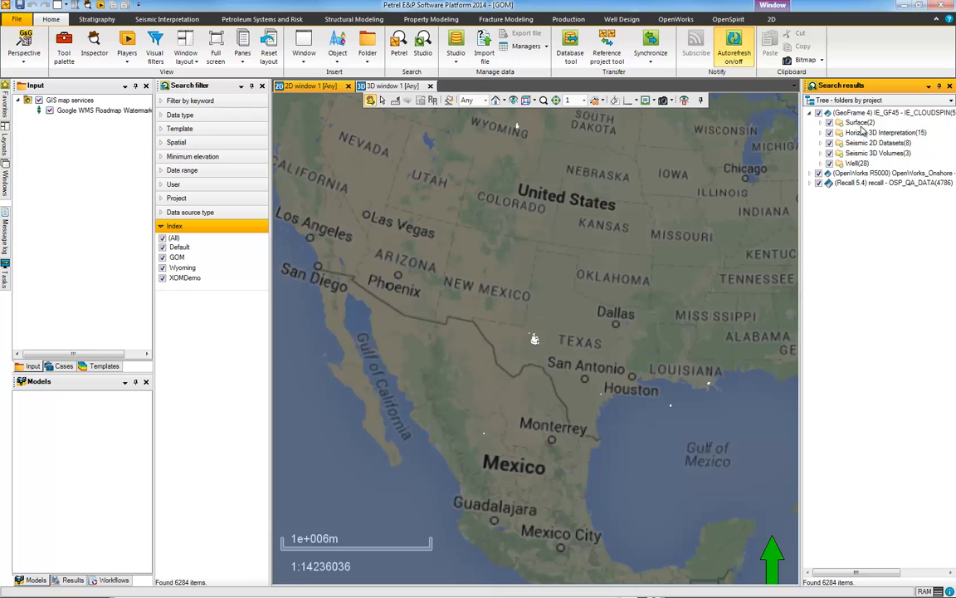
{"action": "left_click", "coordinate": [810, 113]}
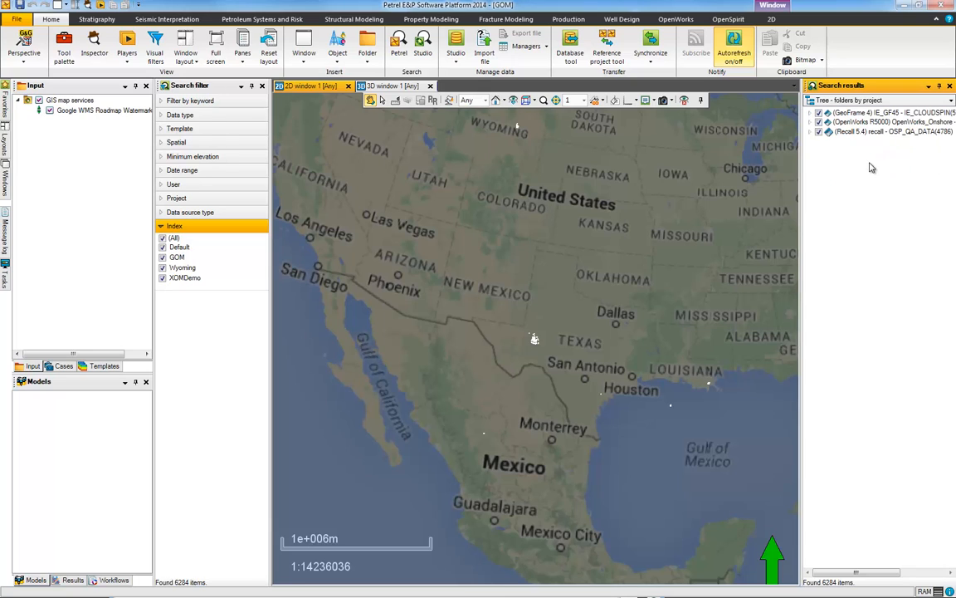
Step: Expand the Recall project's results and hide the GeoFrame and OpenWorks project results
{"action": "left_click", "coordinate": [810, 131]}
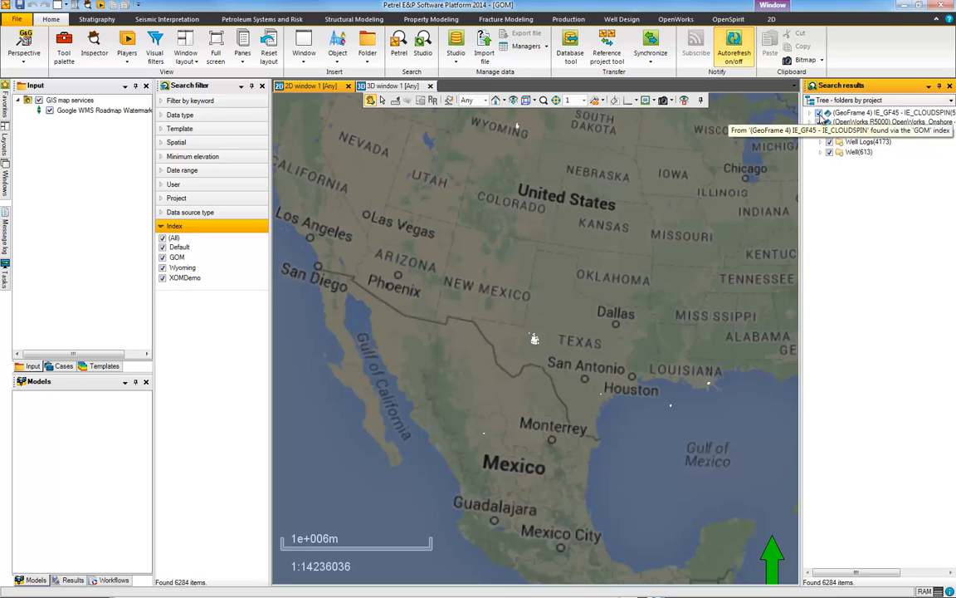
{"action": "left_click", "coordinate": [820, 123]}
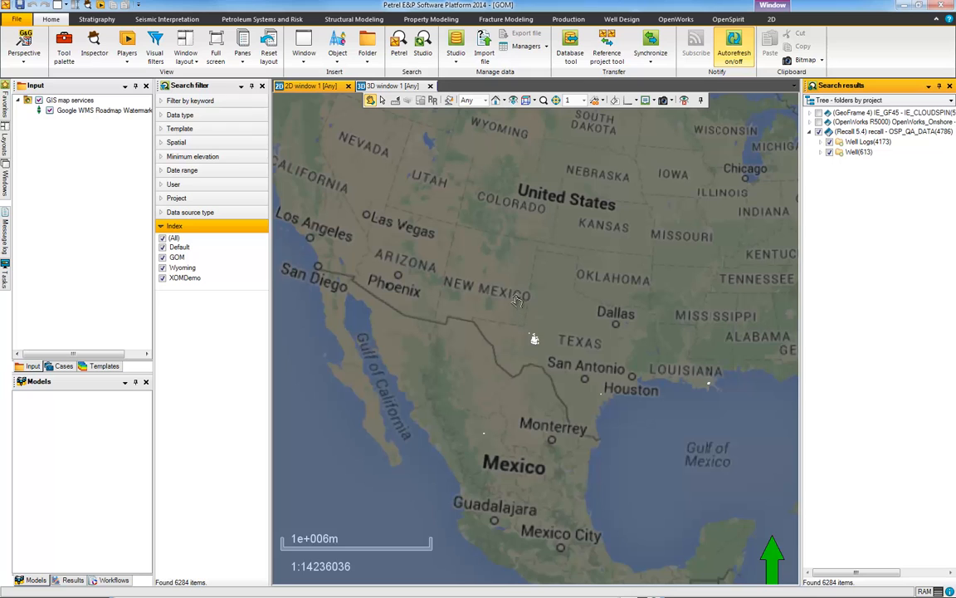
Step: Restrict the search spatially to the 2D window 1 area framed around the well cluster near road 329, south of Odessa
{"action": "left_click_drag", "start_coordinate": [517, 301], "coordinate": [525, 246]}
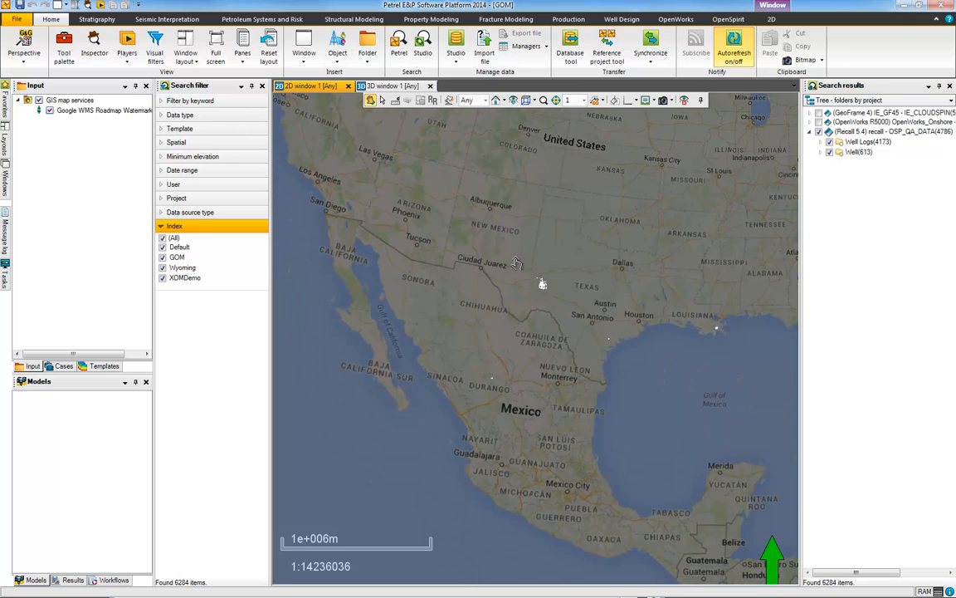
{"action": "scroll", "coordinate": [515, 263], "scroll_direction": "up", "scroll_amount": 3}
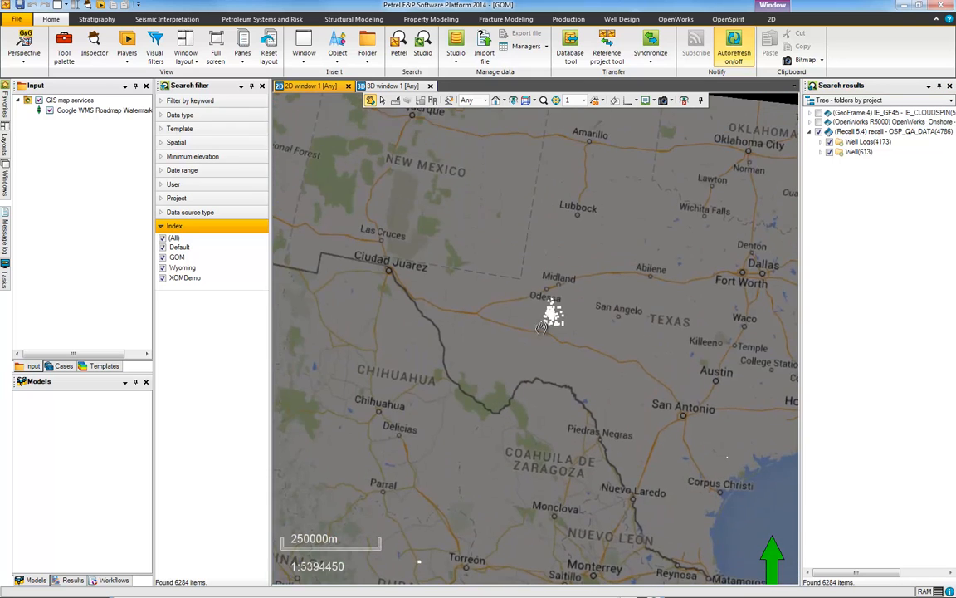
{"action": "scroll", "coordinate": [541, 324], "scroll_direction": "up", "scroll_amount": 5}
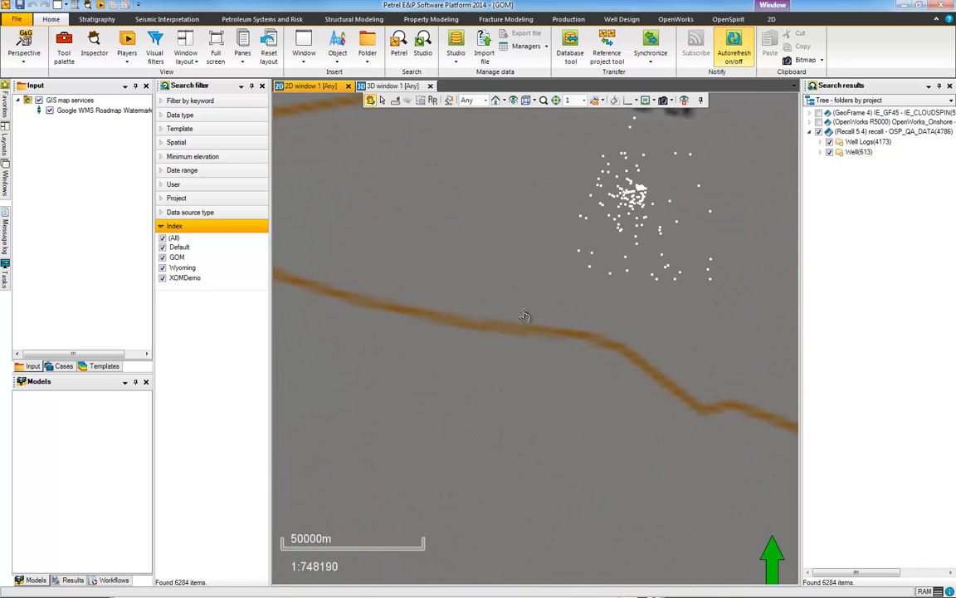
{"action": "left_click_drag", "start_coordinate": [570, 235], "coordinate": [494, 328]}
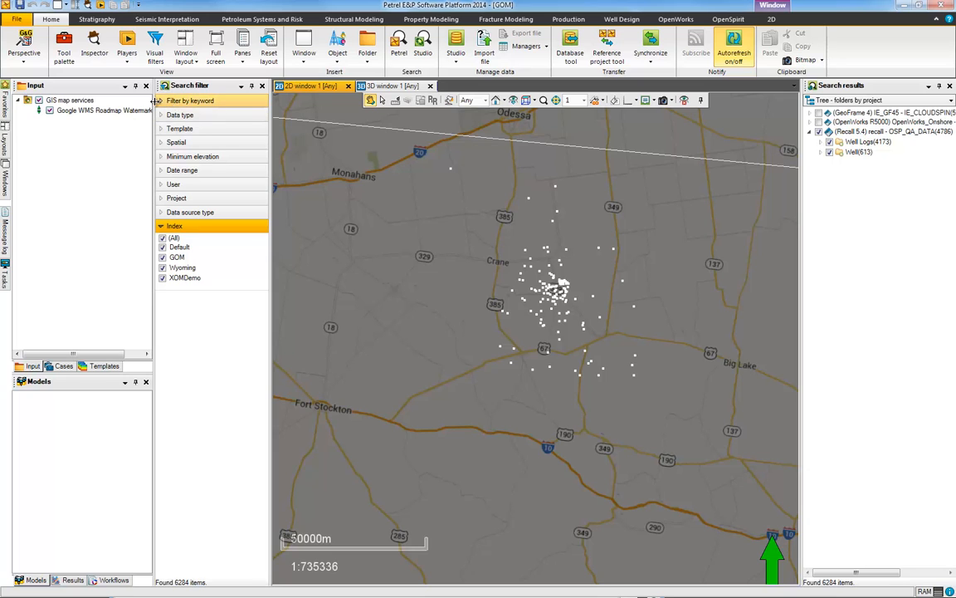
{"action": "left_click_drag", "start_coordinate": [423, 206], "coordinate": [442, 258]}
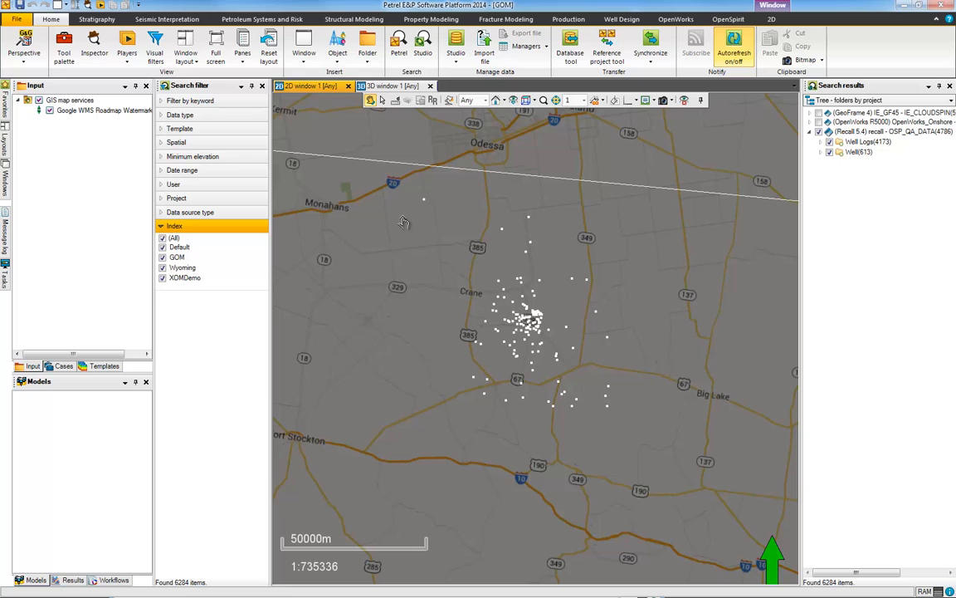
{"action": "scroll", "coordinate": [382, 215], "scroll_direction": "up", "scroll_amount": 4}
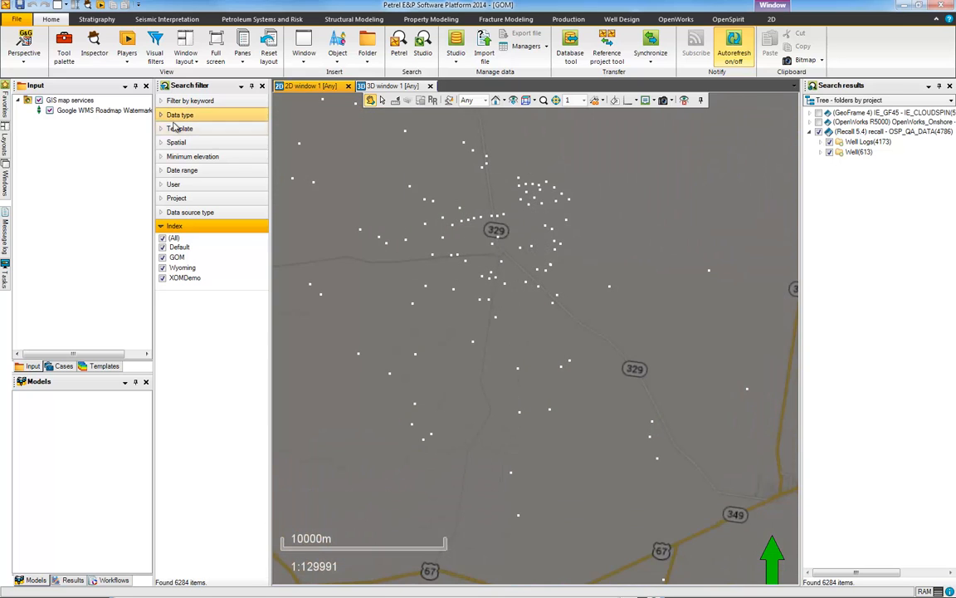
{"action": "left_click", "coordinate": [175, 142]}
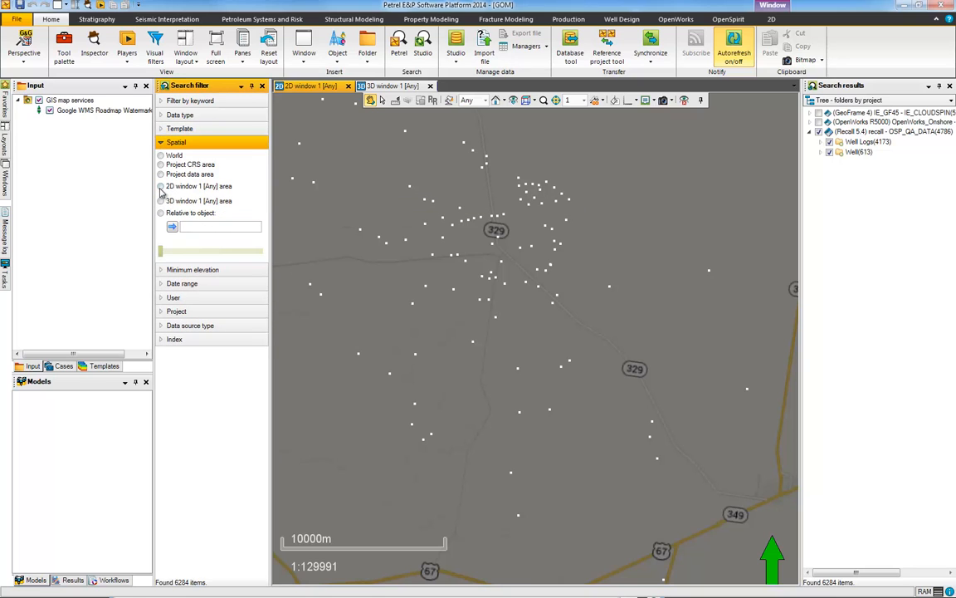
{"action": "left_click", "coordinate": [161, 187]}
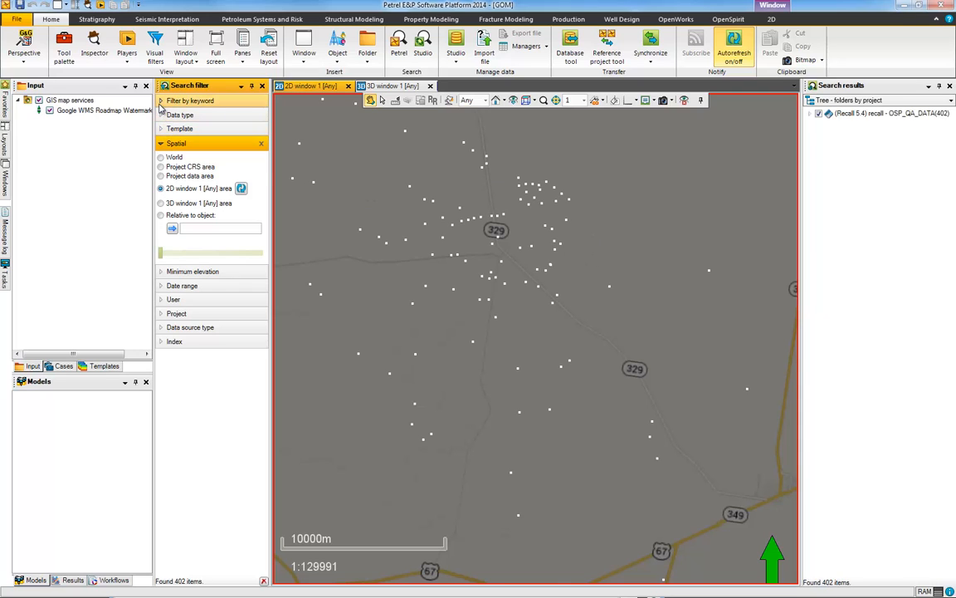
Step: Add the keyword filters sp*, gr* and il* to the search, one after another
{"action": "left_click", "coordinate": [161, 103]}
{"action": "left_click", "coordinate": [211, 114]}
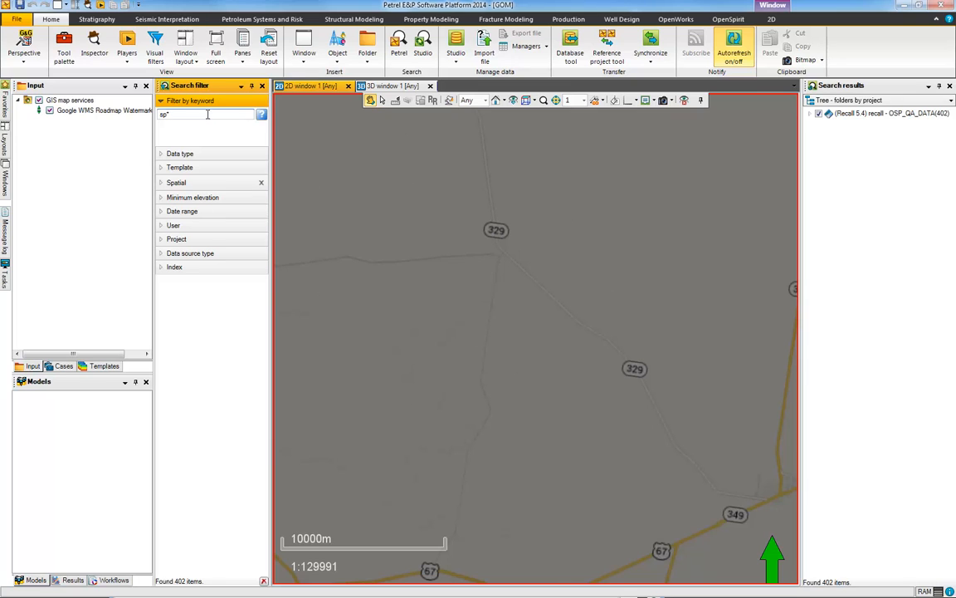
{"action": "key", "text": "Return"}
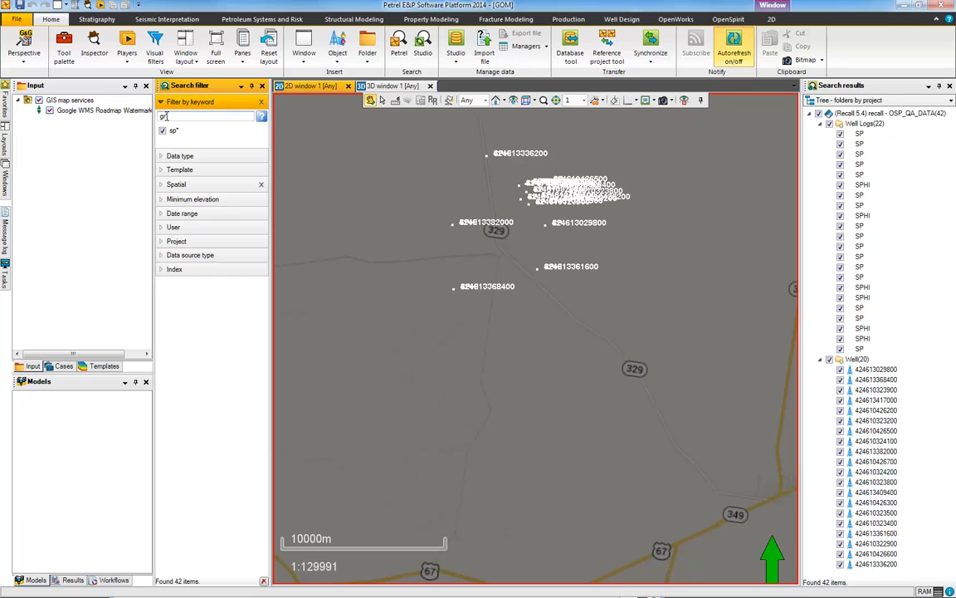
{"action": "key", "text": "Return"}
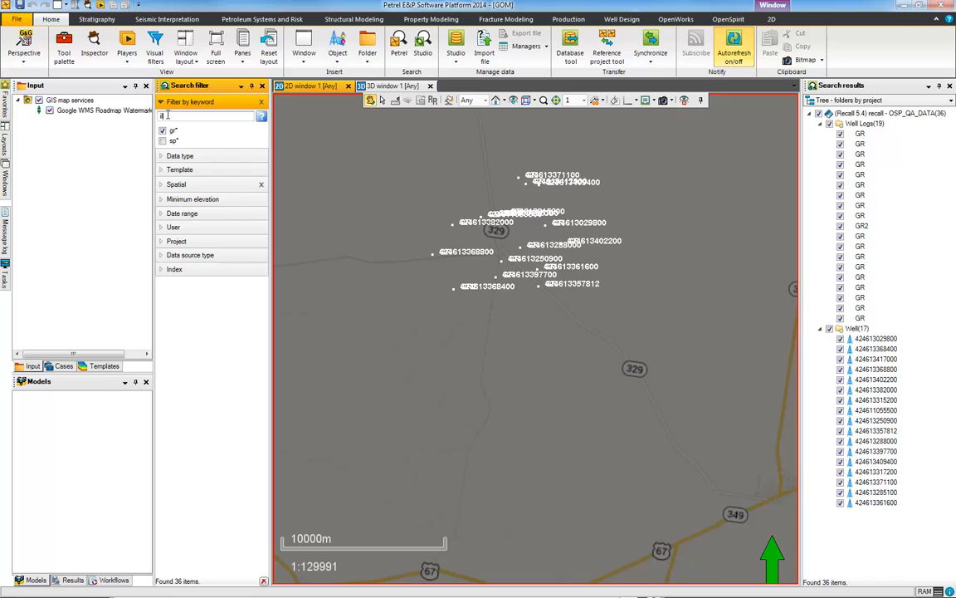
{"action": "type", "text": "il"}
{"action": "key", "text": "Return"}
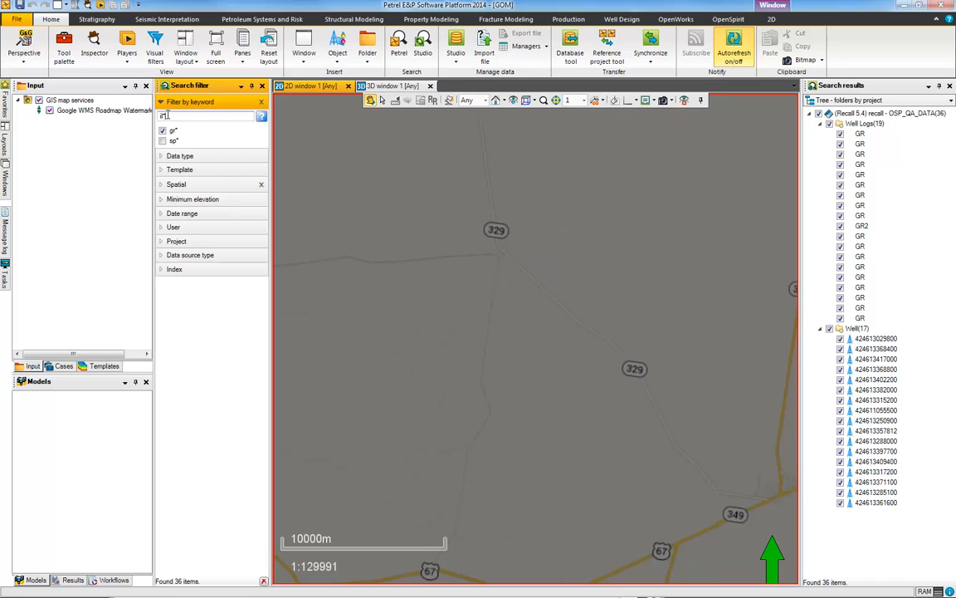
Step: Enable the gr* and sp* keyword filters together with il*, checking the results with and without sp*
{"action": "left_click", "coordinate": [163, 141]}
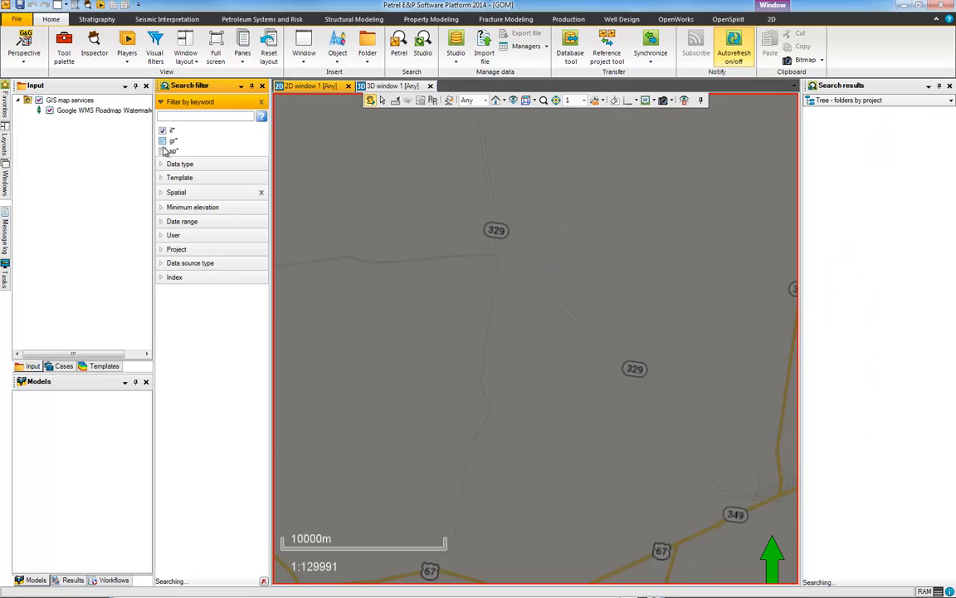
{"action": "left_click", "coordinate": [162, 151]}
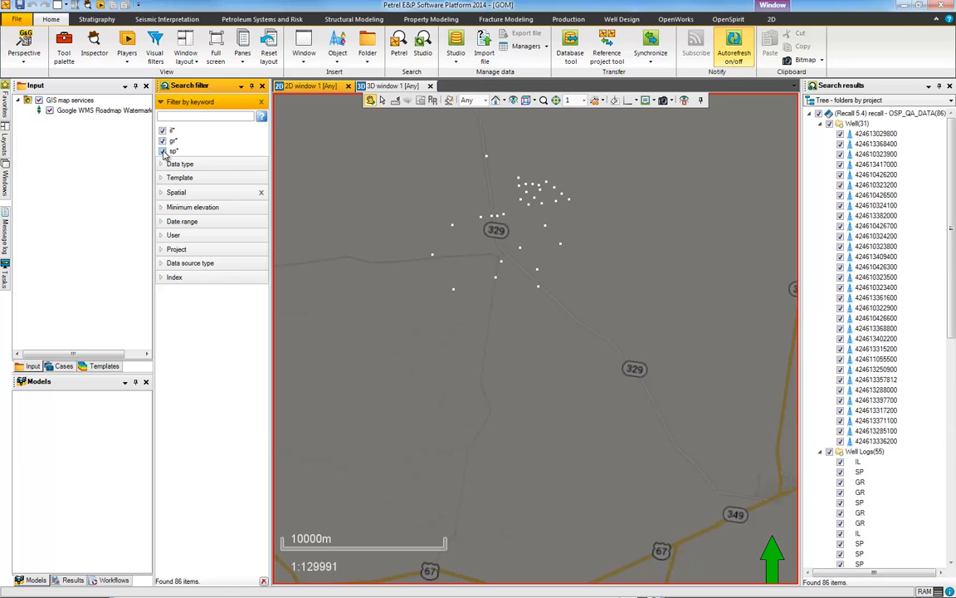
{"action": "left_click", "coordinate": [163, 151]}
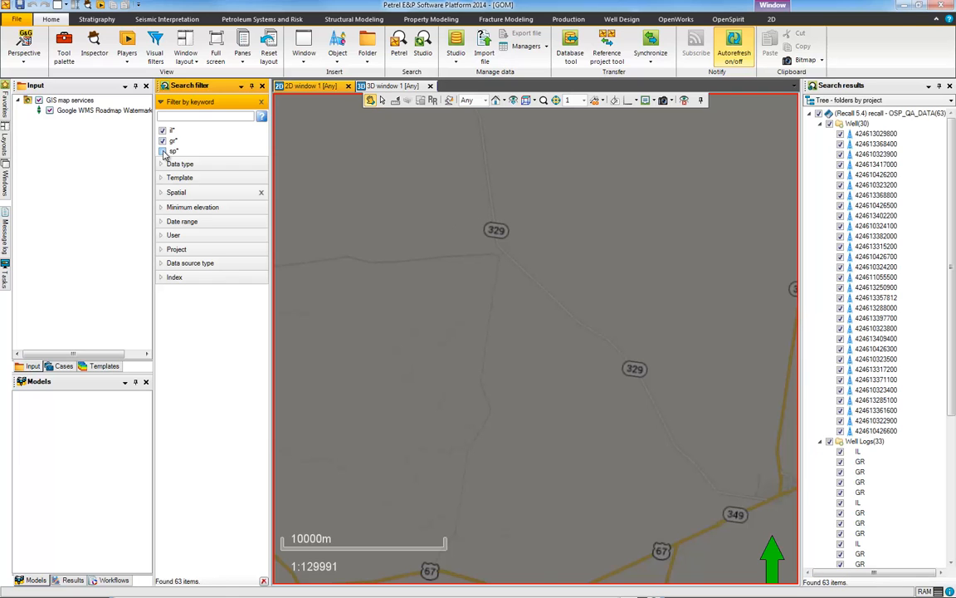
{"action": "left_click", "coordinate": [162, 151]}
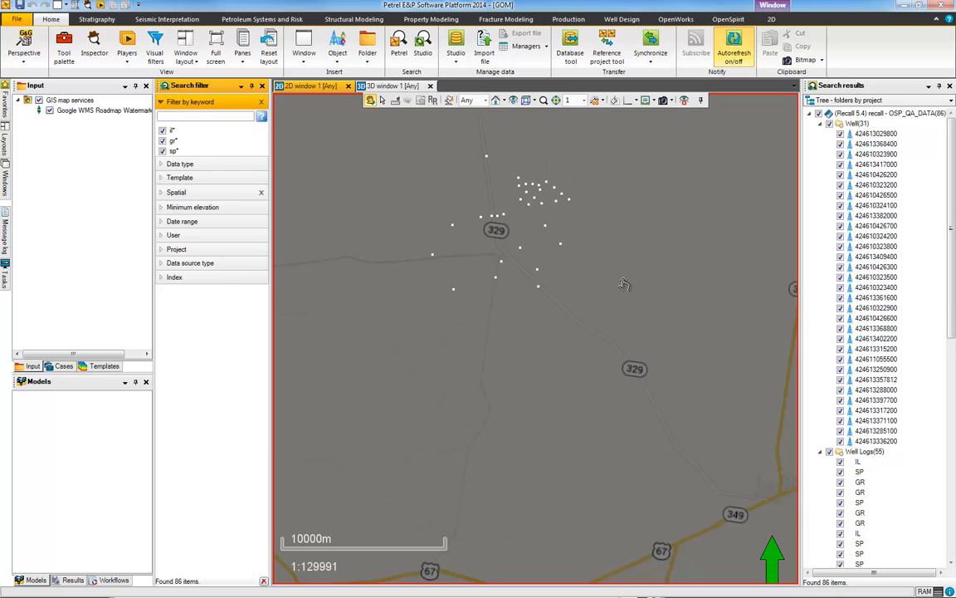
Step: Hide the Well results and load the whole Well Logs folder into the project without selecting any child types
{"action": "left_click", "coordinate": [858, 124]}
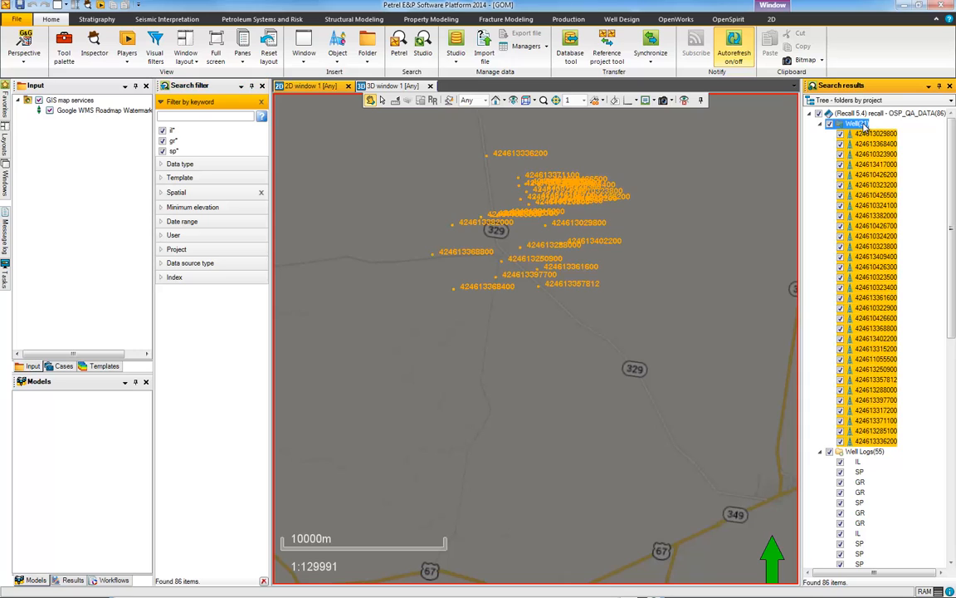
{"action": "left_click", "coordinate": [830, 124]}
{"action": "left_click", "coordinate": [863, 453]}
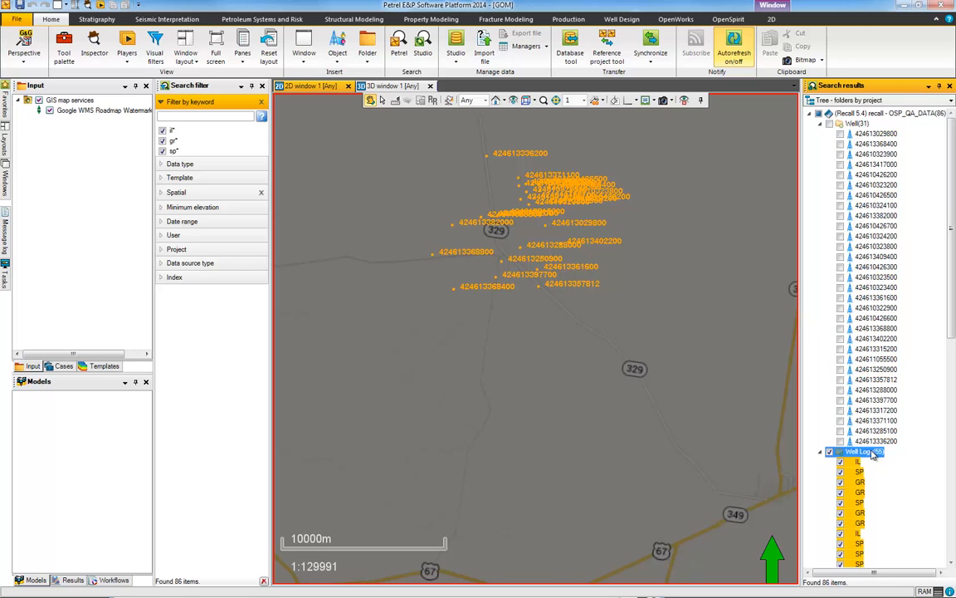
{"action": "right_click", "coordinate": [866, 454]}
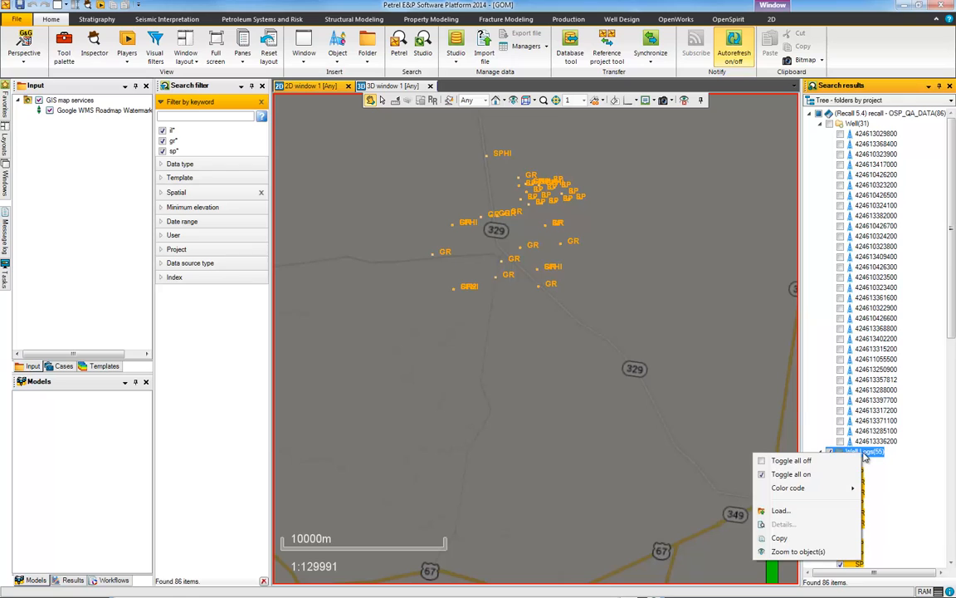
{"action": "left_click", "coordinate": [780, 510]}
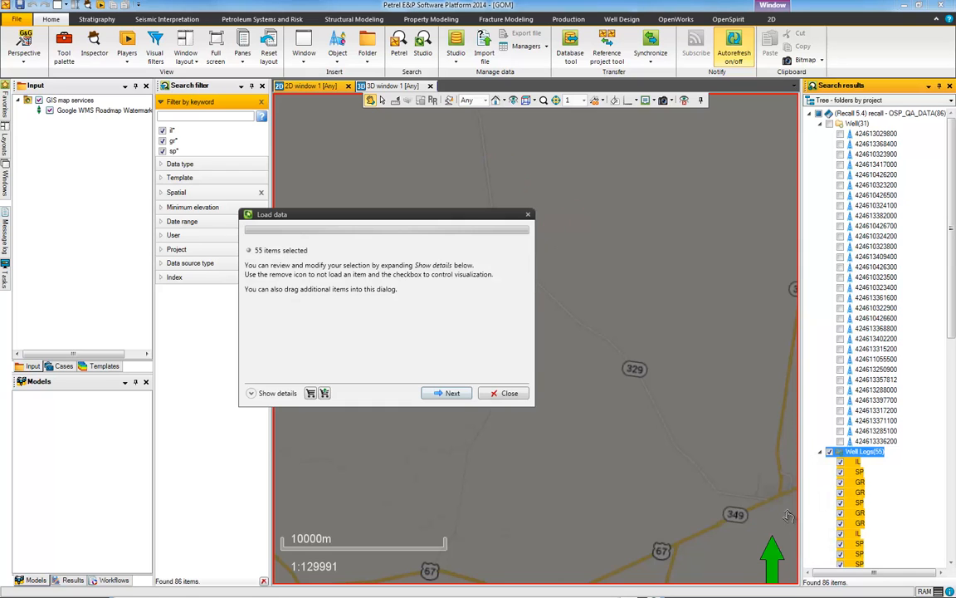
{"action": "left_click", "coordinate": [447, 393]}
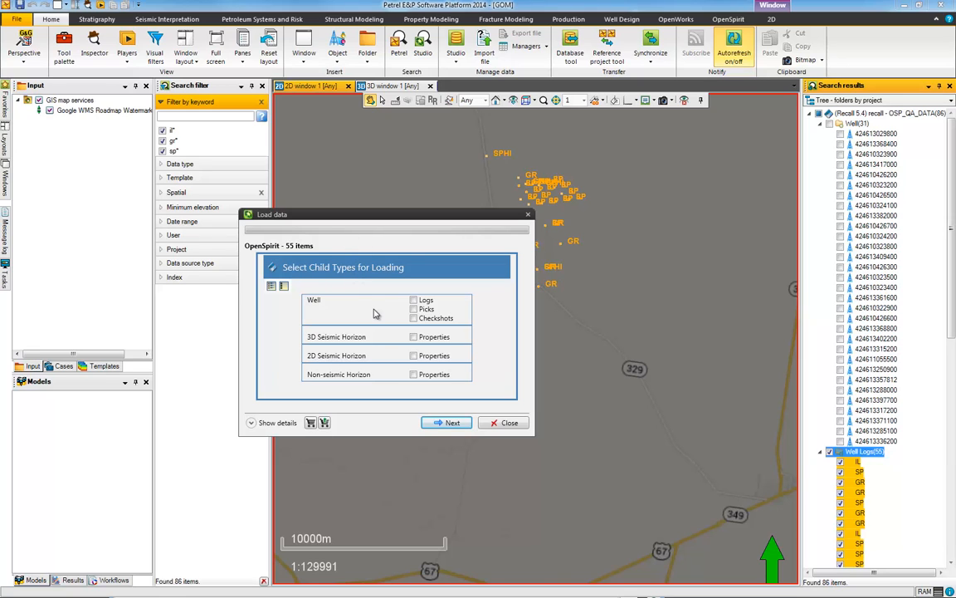
{"action": "left_click", "coordinate": [450, 423]}
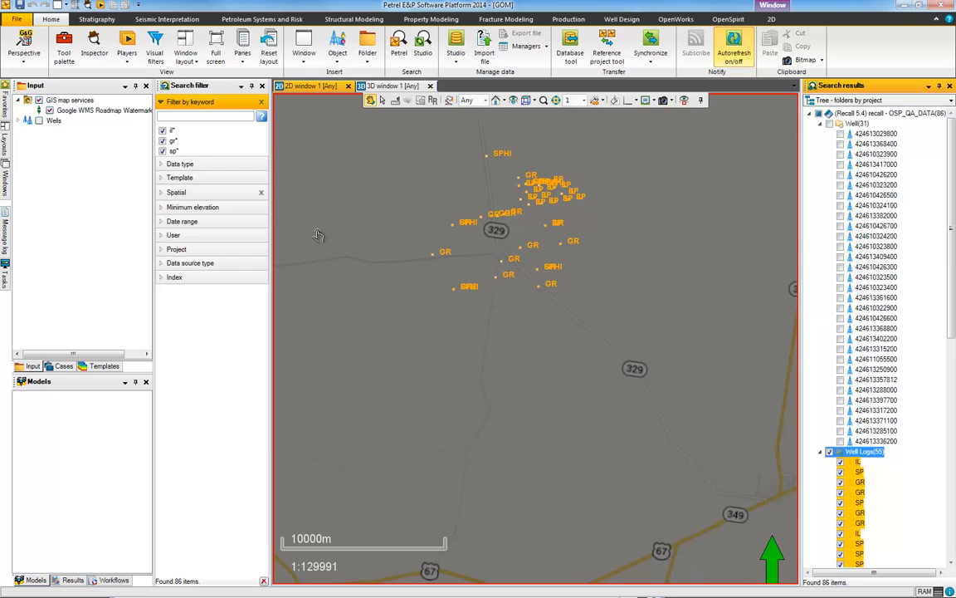
Step: Switch to 3D window 1, close the search filter and display all loaded wells
{"action": "left_click", "coordinate": [395, 87]}
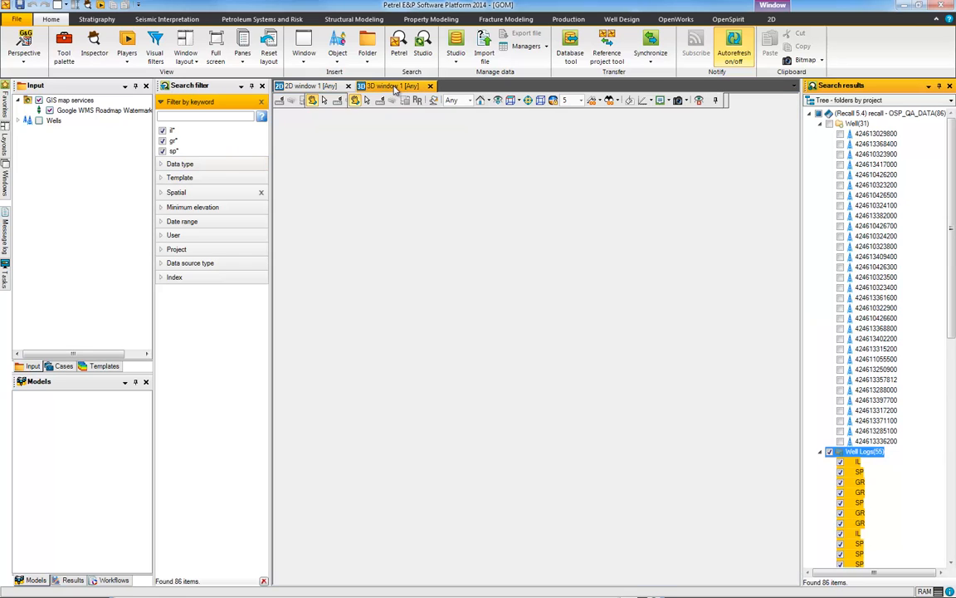
{"action": "left_click", "coordinate": [262, 85]}
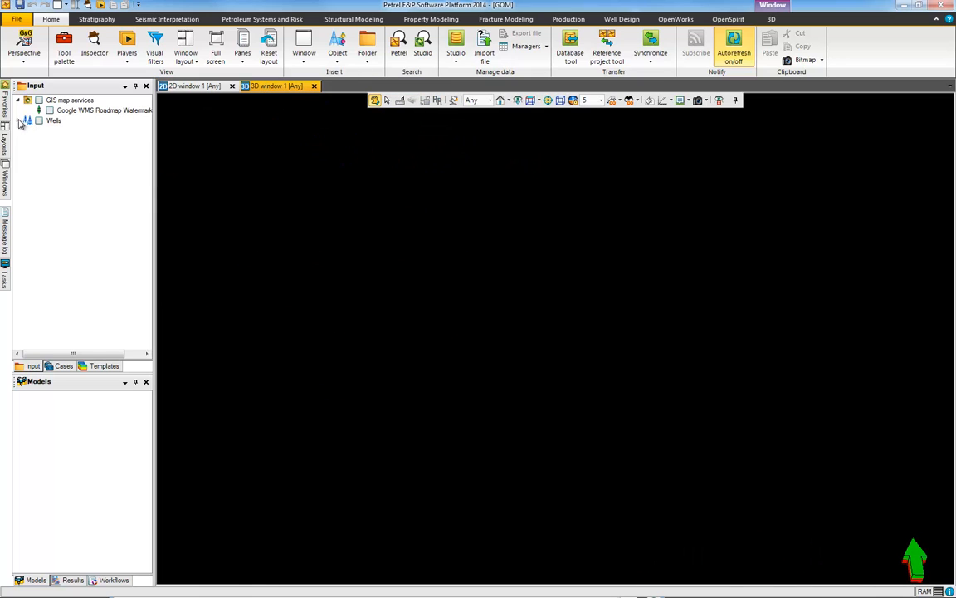
{"action": "left_click", "coordinate": [18, 120]}
{"action": "left_click", "coordinate": [39, 121]}
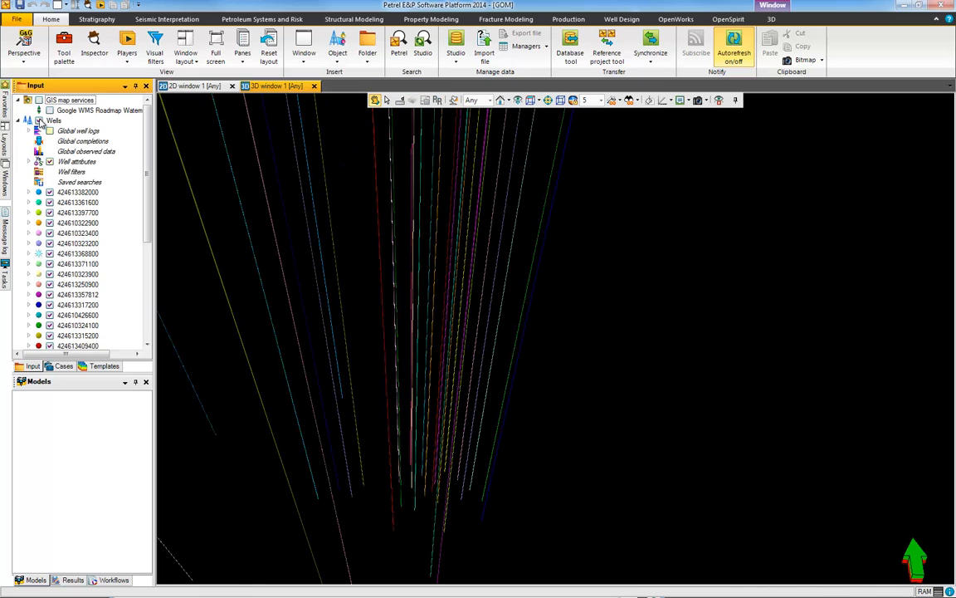
Step: Display the SP, GR and IL global well logs along the wells in the 3D view
{"action": "left_click", "coordinate": [28, 131]}
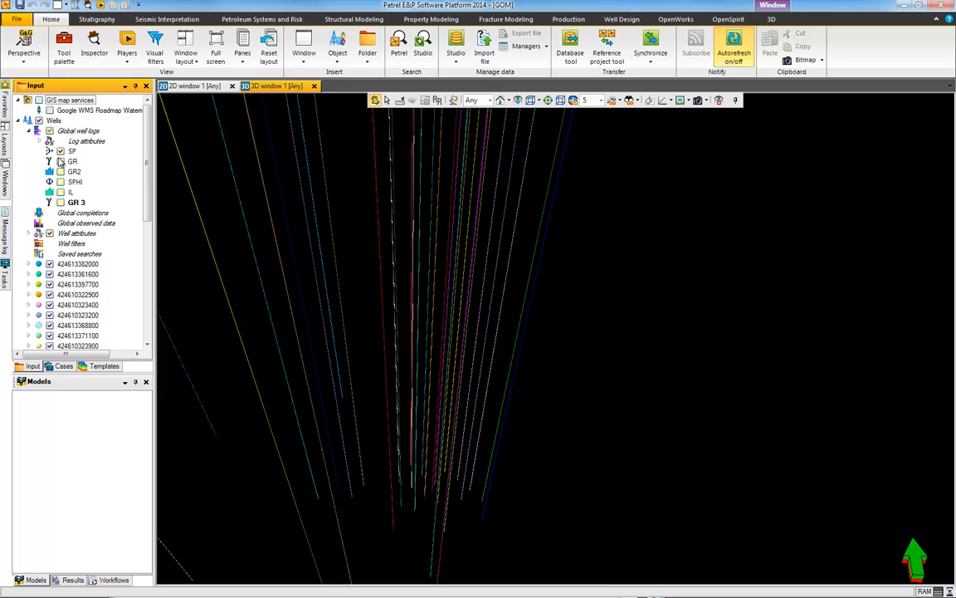
{"action": "left_click", "coordinate": [60, 151]}
{"action": "left_click", "coordinate": [60, 161]}
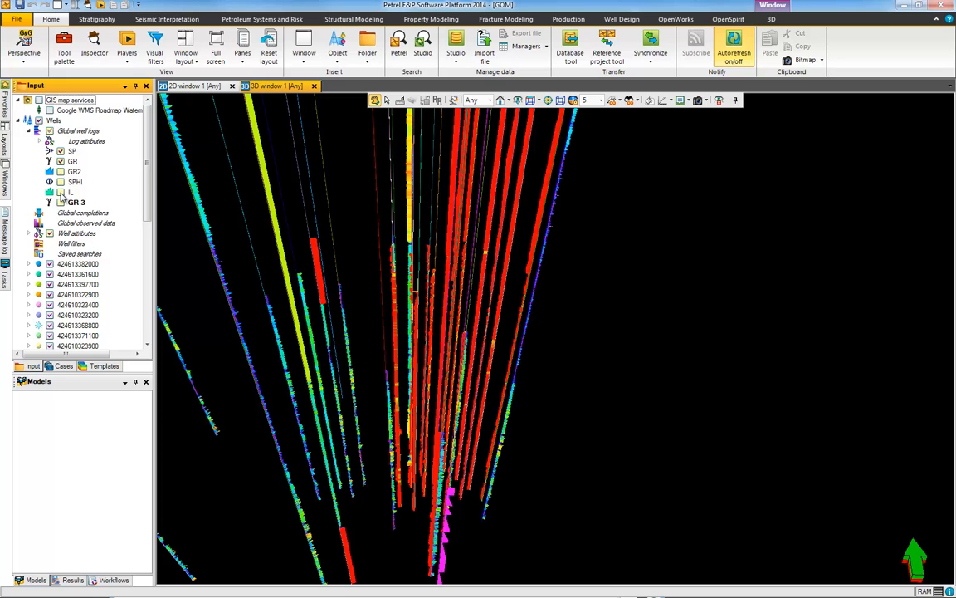
{"action": "left_click", "coordinate": [59, 192]}
{"action": "left_click_drag", "start_coordinate": [316, 228], "coordinate": [313, 251]}
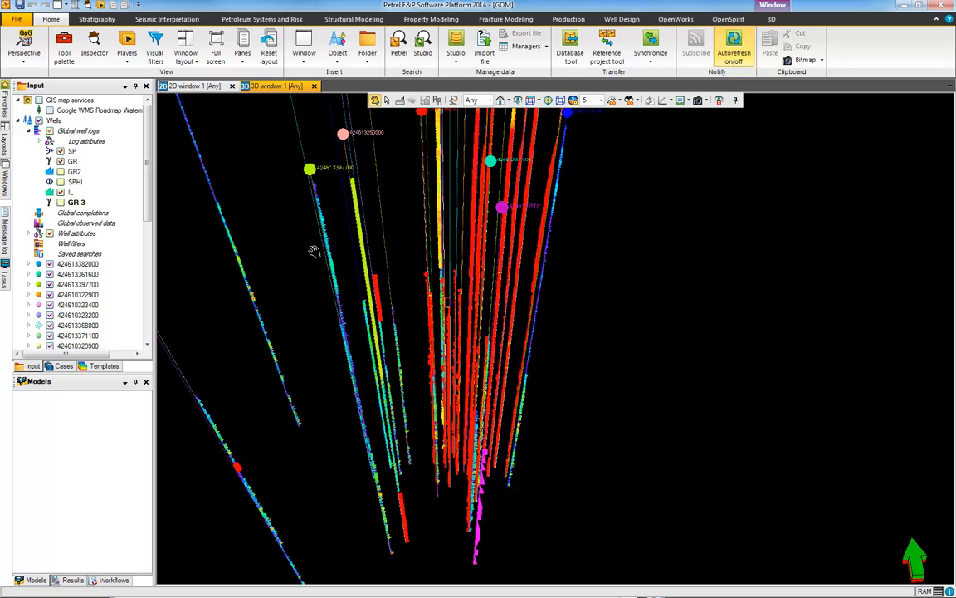